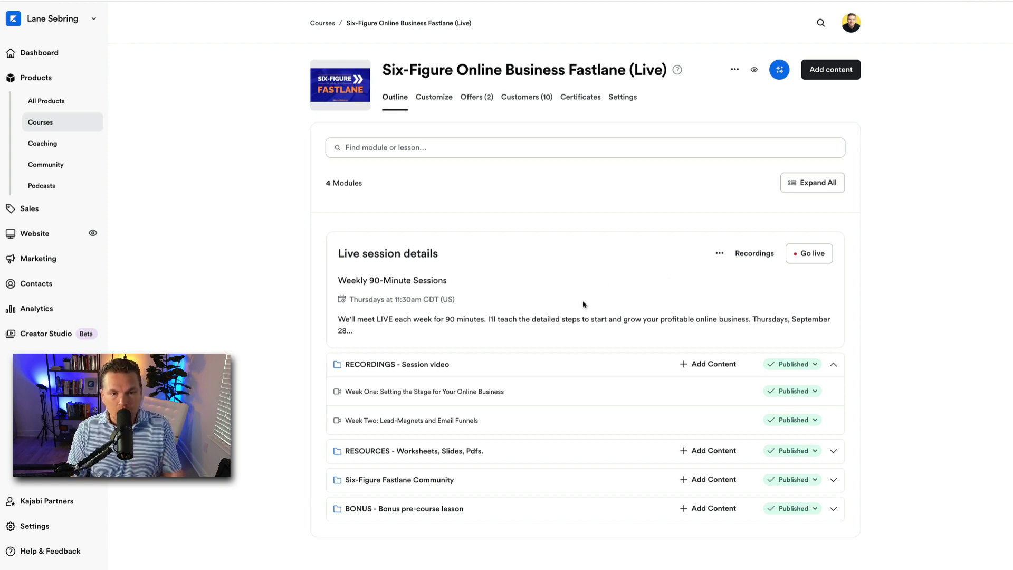
- Switch to the Six-Figure Fastlane member page and play the welcome video
key(ctrl+Tab)
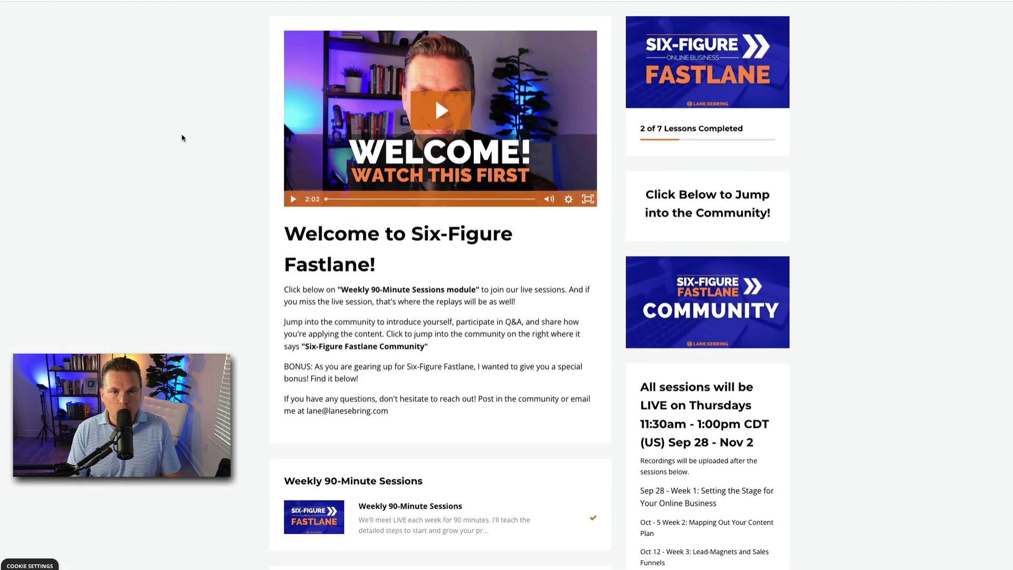
click(291, 199)
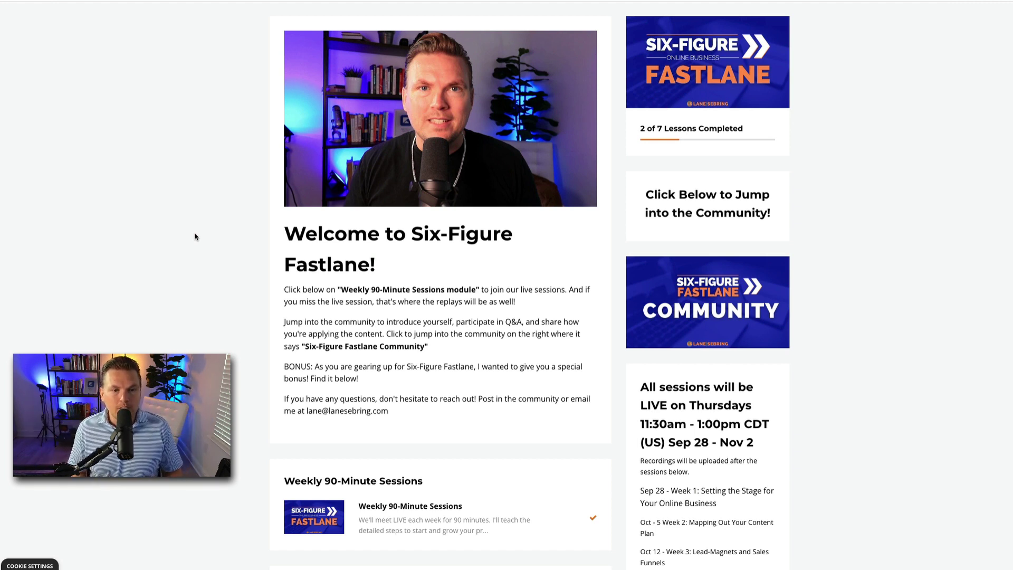
- View the Weekly 90-Minute Sessions live lesson, then return to the course page
scroll(195, 236, down, 5)
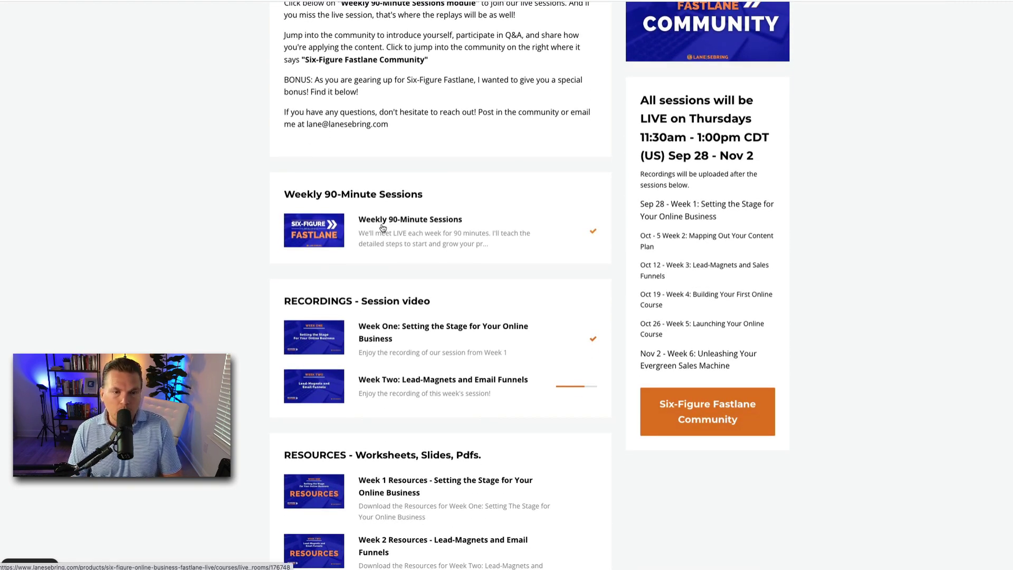
click(385, 227)
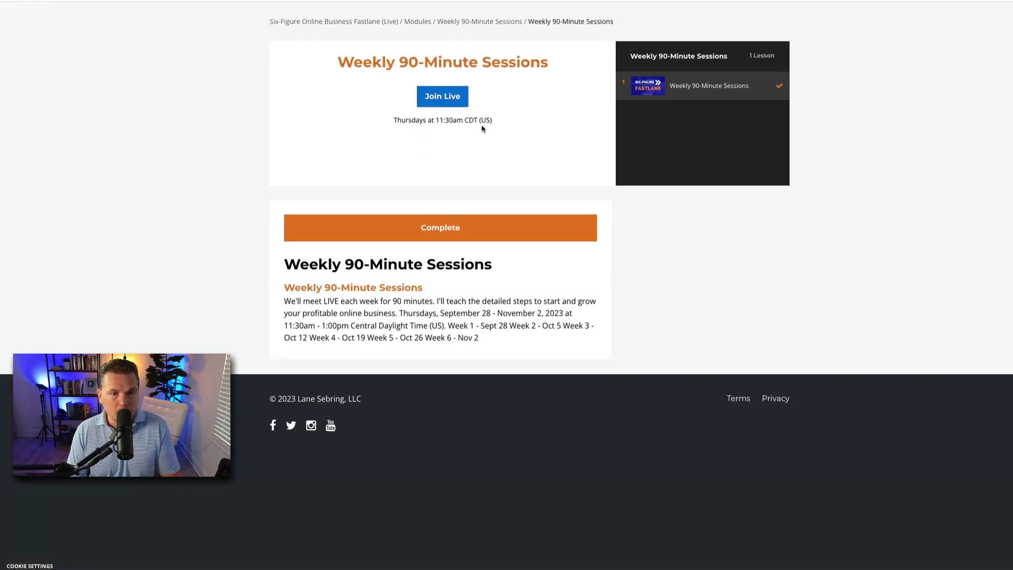
key(alt+Left)
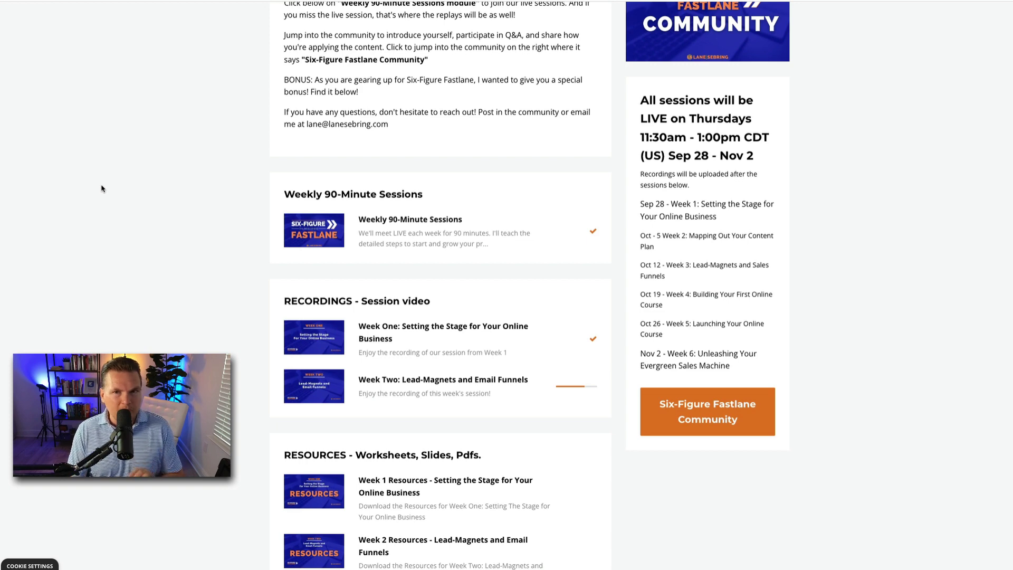
- Open the Week One session recording and sample its video near the end and at about 14:43
scroll(102, 188, up, 2)
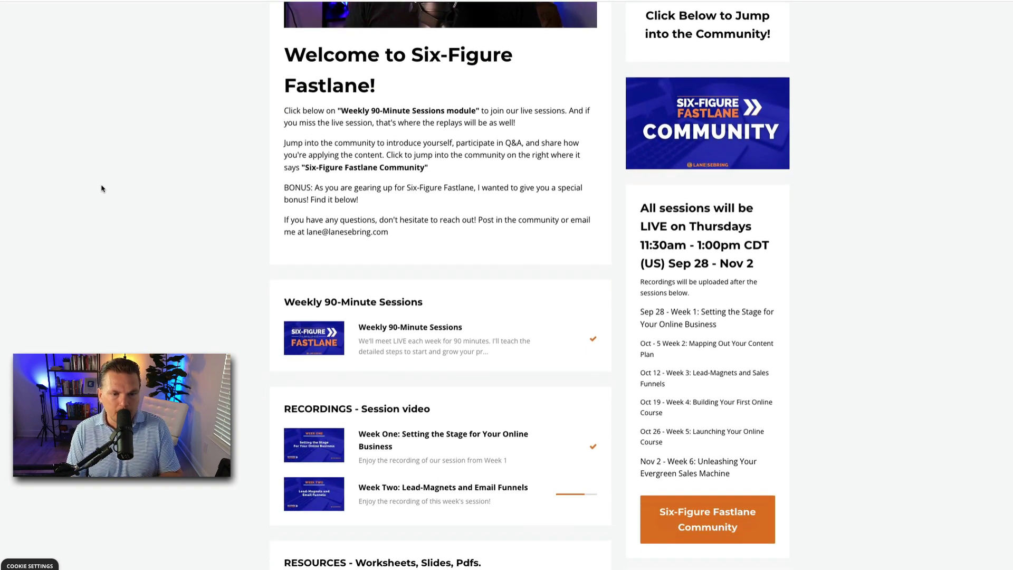
scroll(101, 188, down, 3)
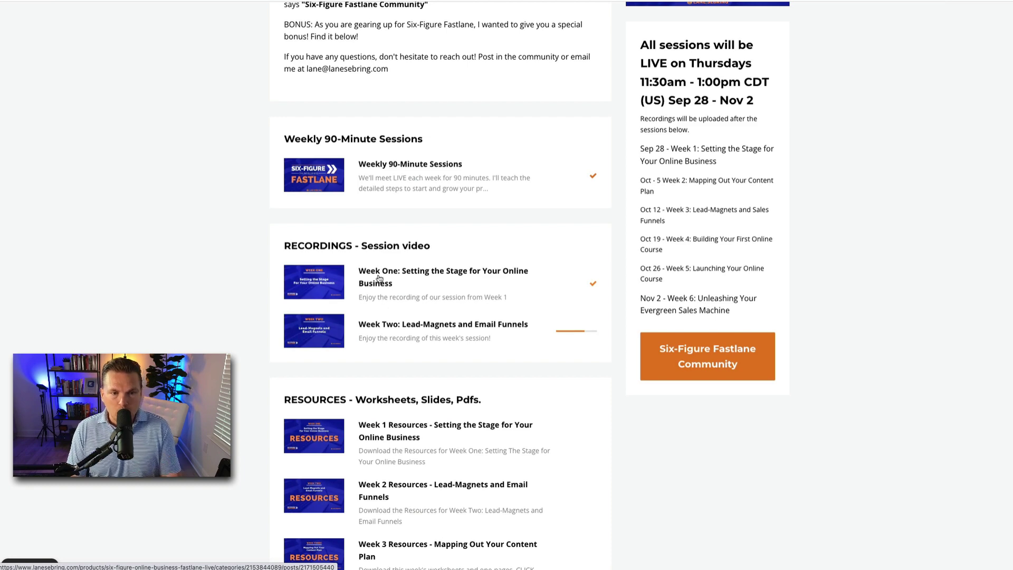
scroll(256, 252, up, 10)
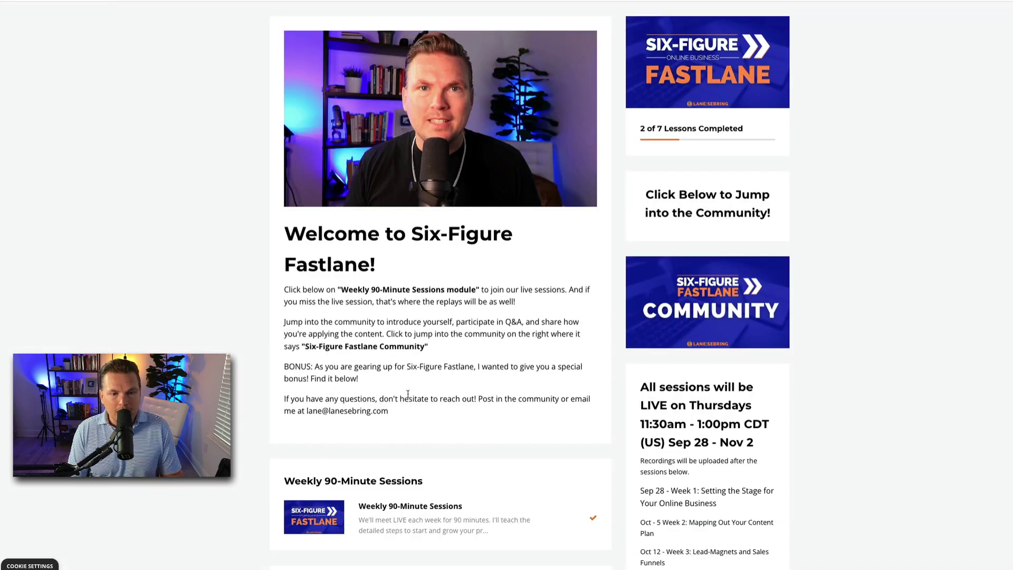
scroll(394, 377, down, 1)
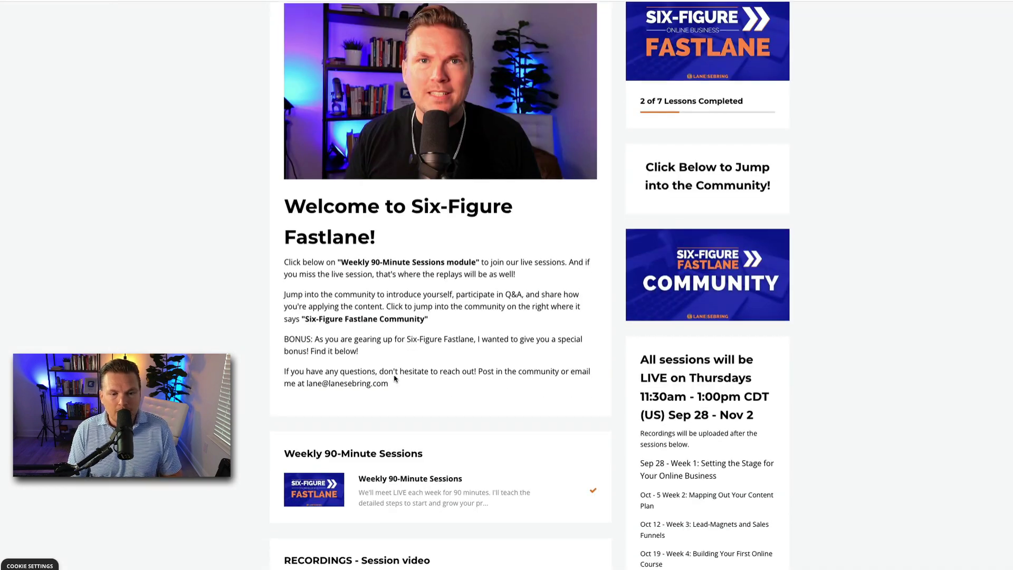
scroll(394, 378, down, 5)
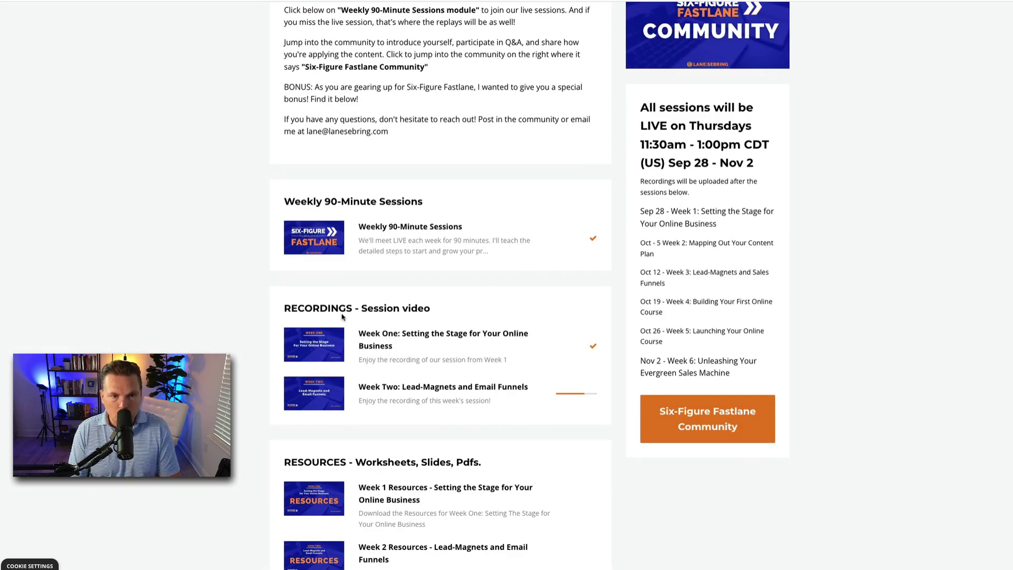
click(383, 344)
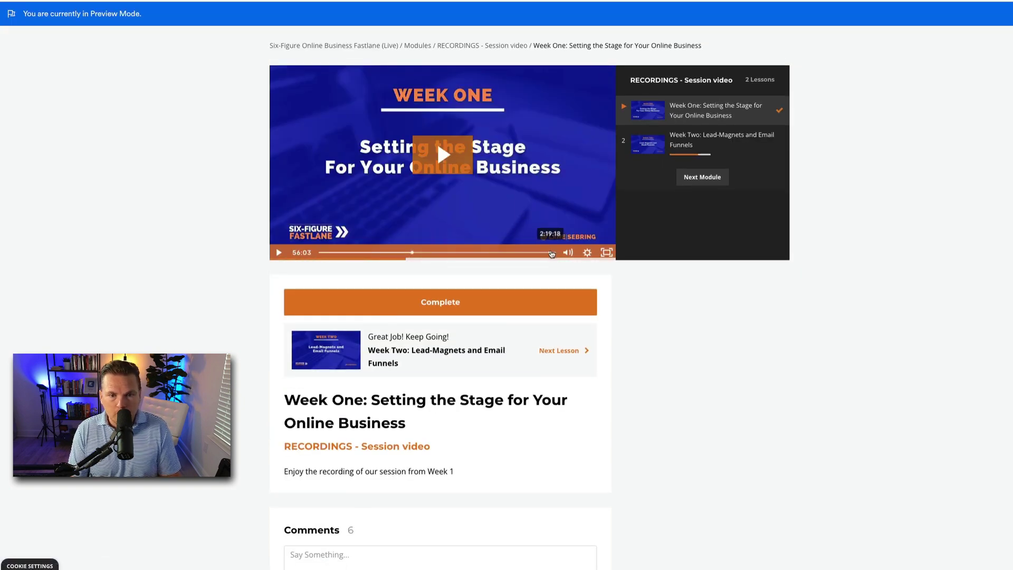
click(552, 252)
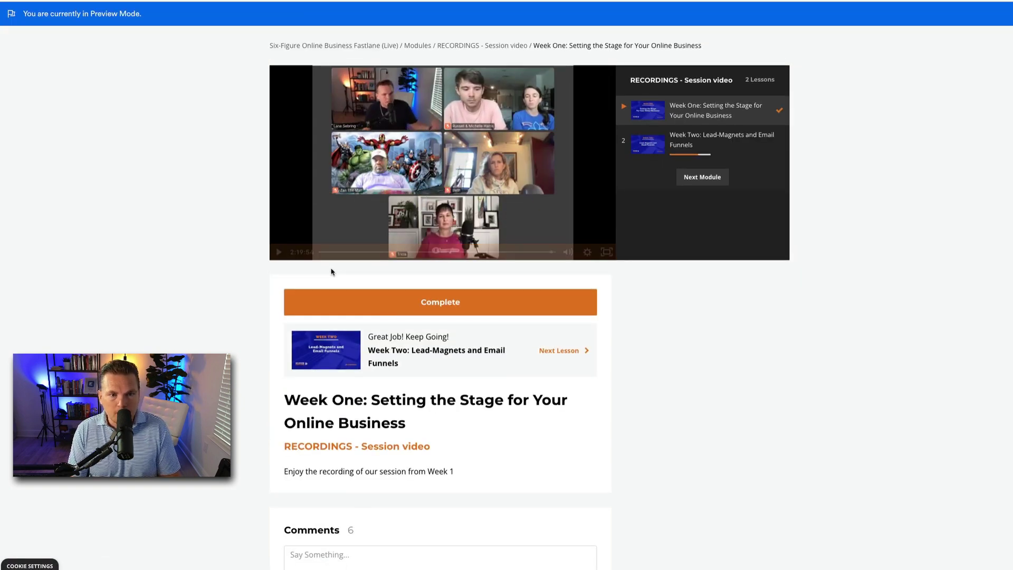
click(344, 252)
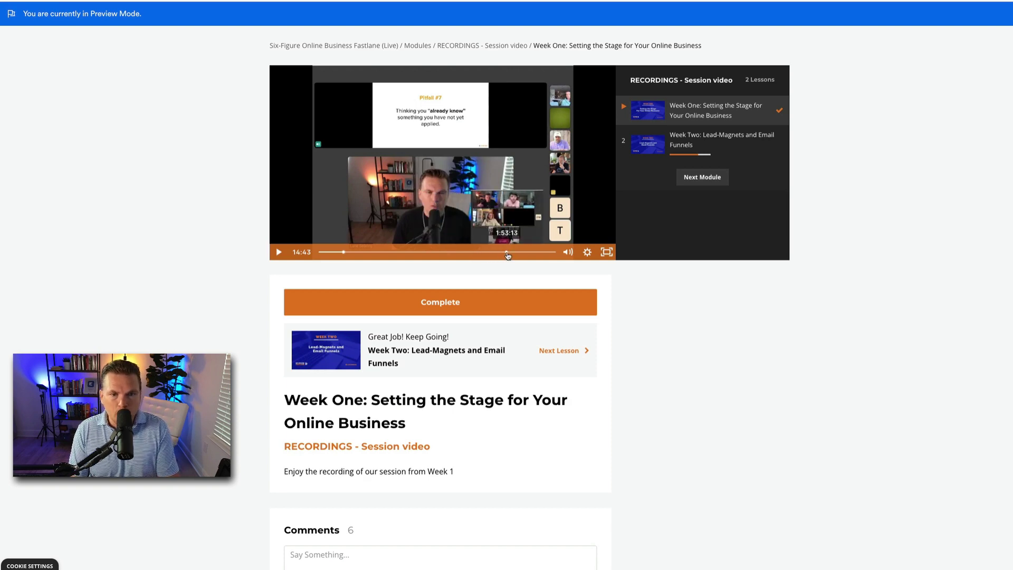
- Look over the Week One lesson's comments and return to the course page
scroll(238, 290, down, 3)
scroll(238, 291, down, 3)
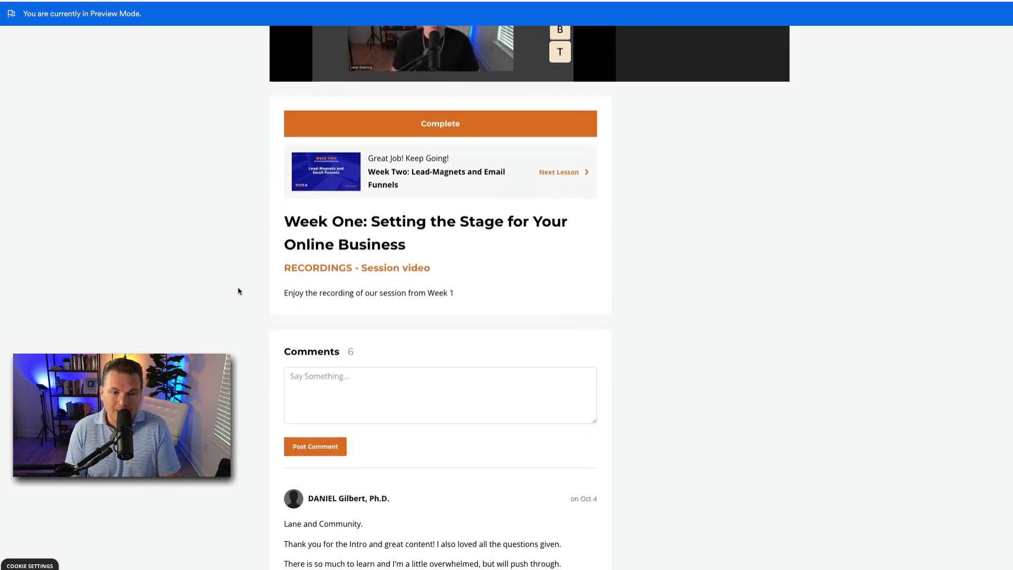
scroll(56, 100, up, 5)
key(alt+Left)
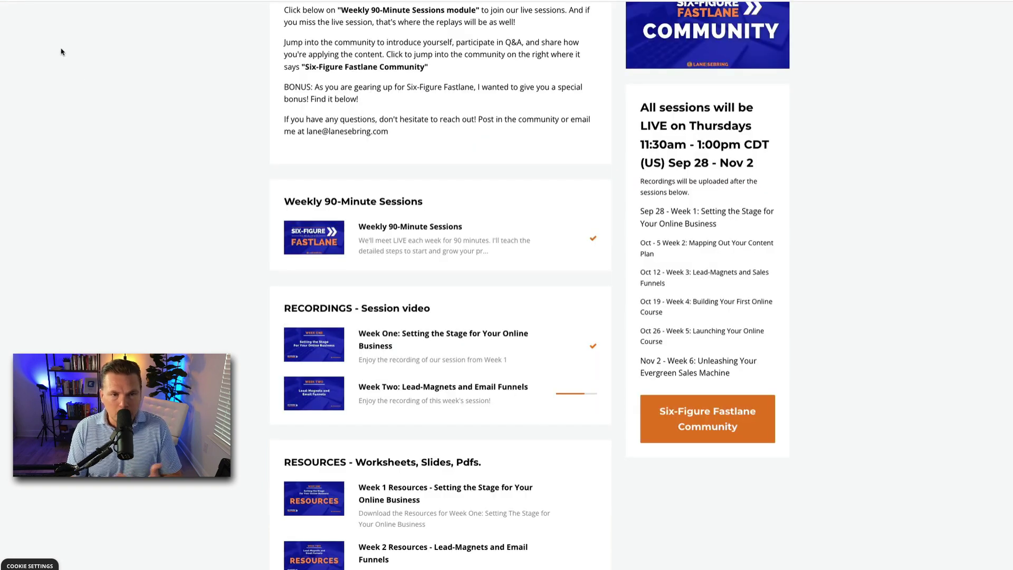
- View the Week 3 Resources - Mapping Out Your Content Plan lesson with its downloads, and return to the course page
scroll(262, 276, down, 1)
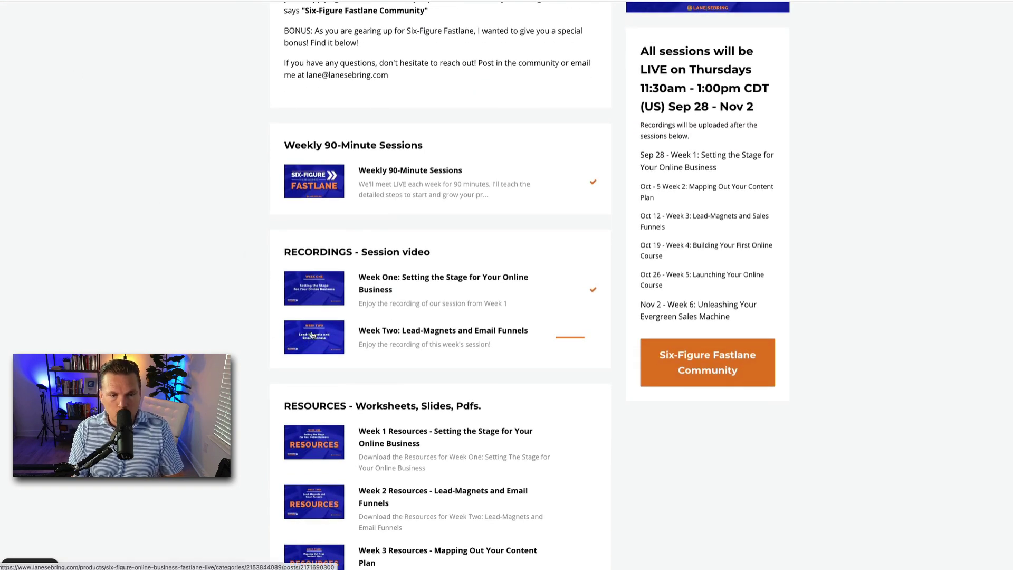
scroll(424, 329, down, 7)
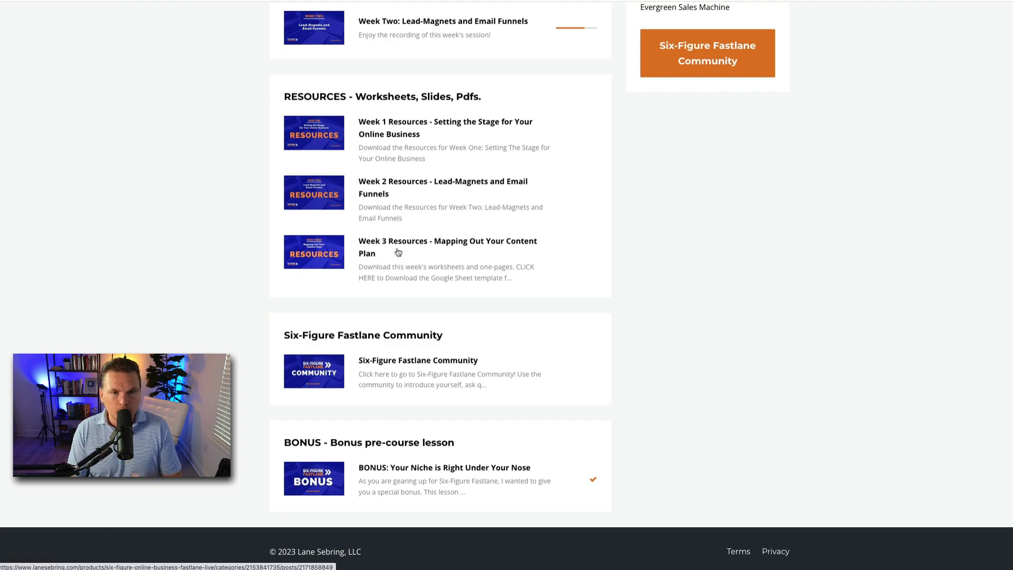
click(399, 253)
scroll(190, 290, down, 4)
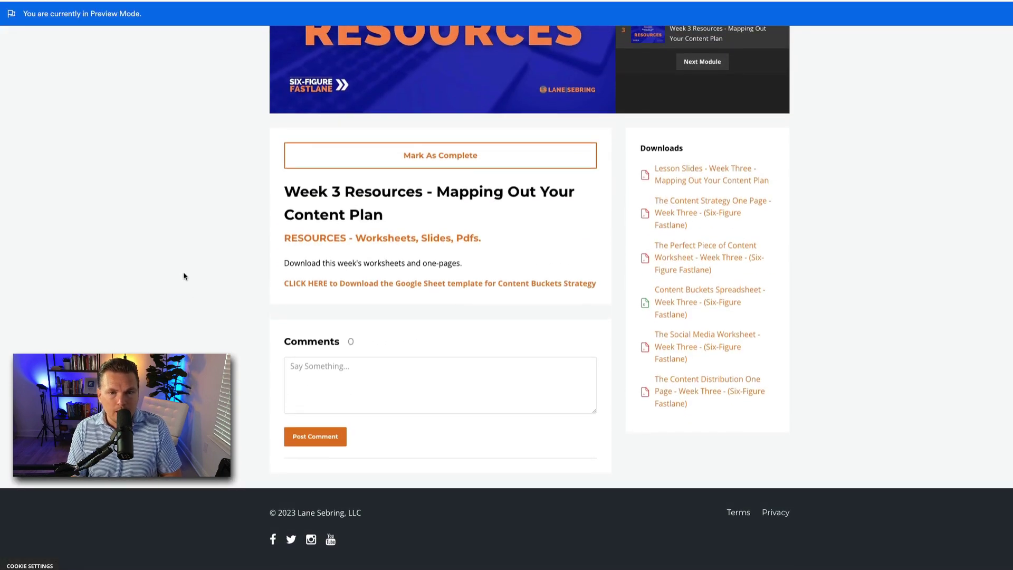
scroll(184, 274, up, 2)
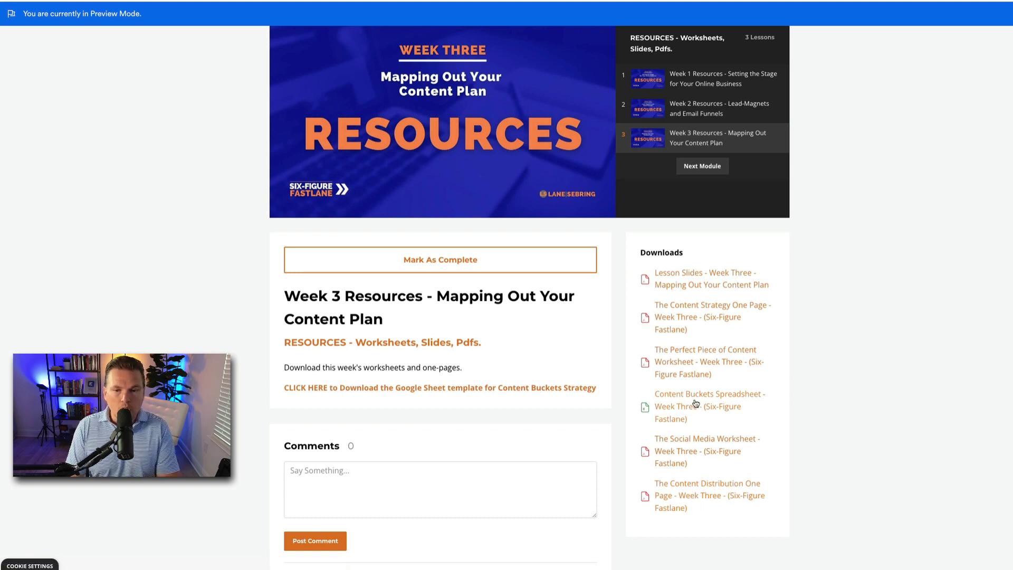
scroll(695, 404, up, 2)
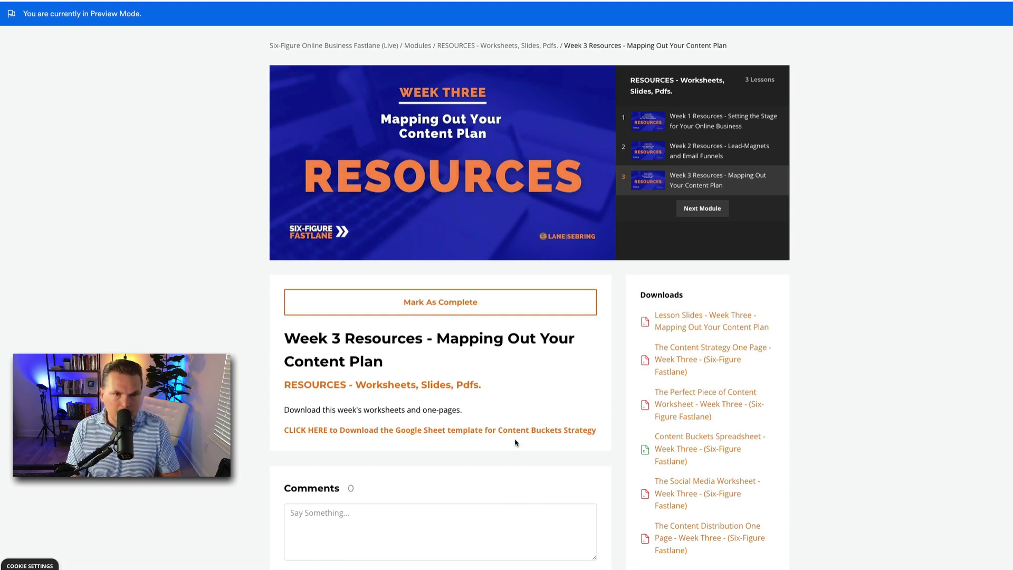
scroll(516, 443, down, 1)
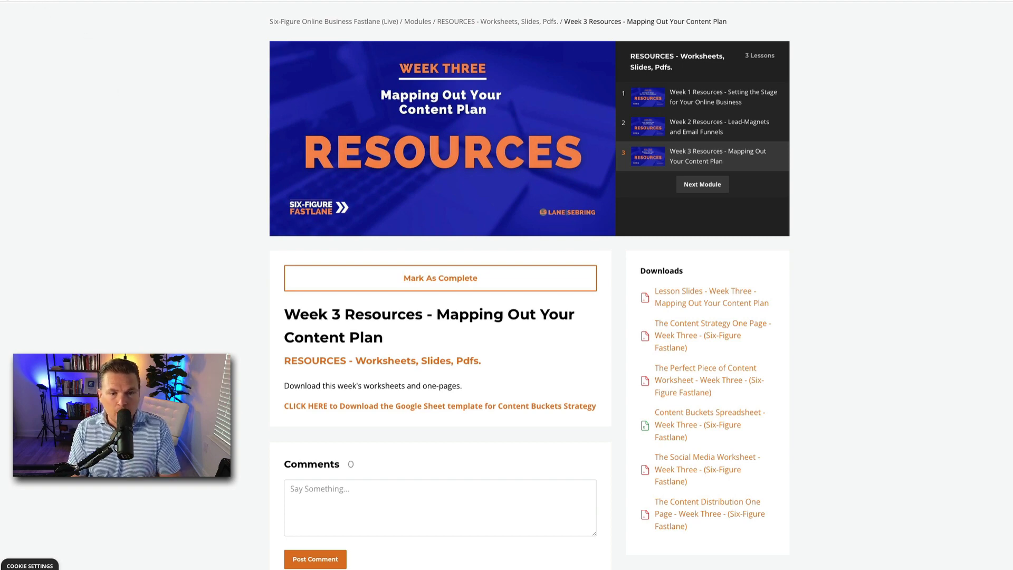
key(alt+Left)
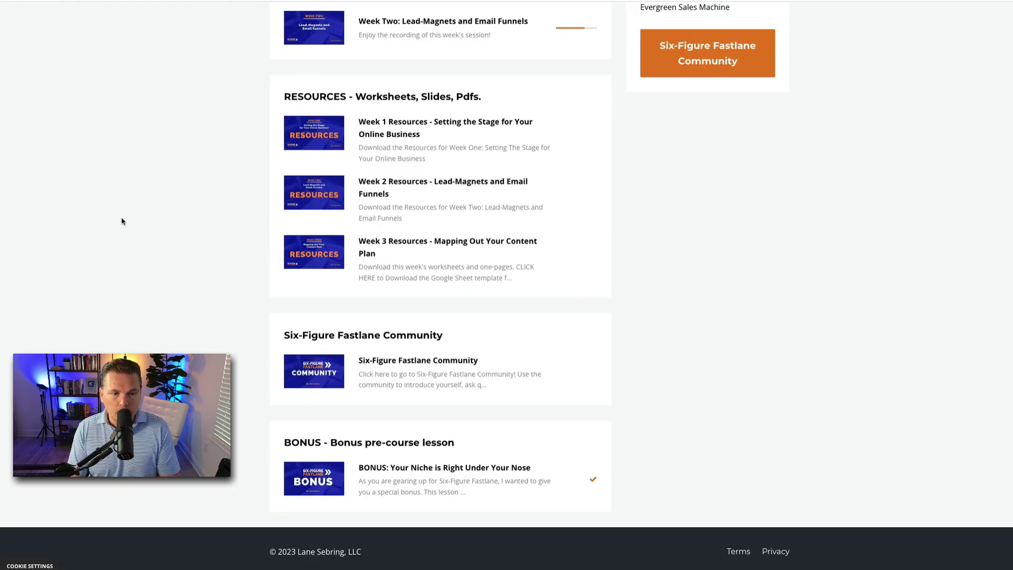
- Open the lesson BONUS: Your Niche is Right Under Your Nose and play its video, skipping to about 2:32
scroll(122, 221, up, 7)
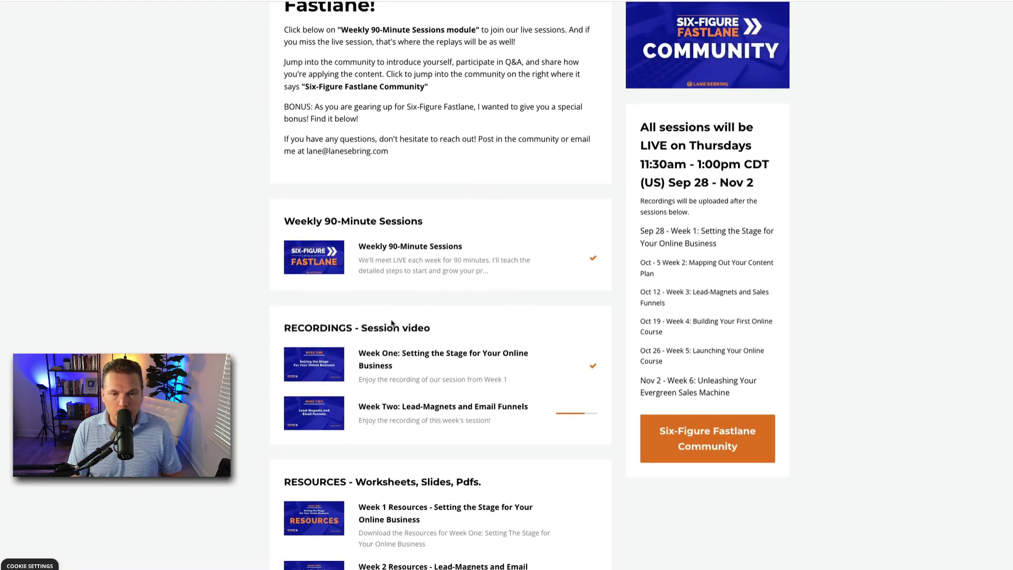
scroll(392, 323, up, 4)
scroll(392, 323, down, 5)
scroll(392, 323, down, 1)
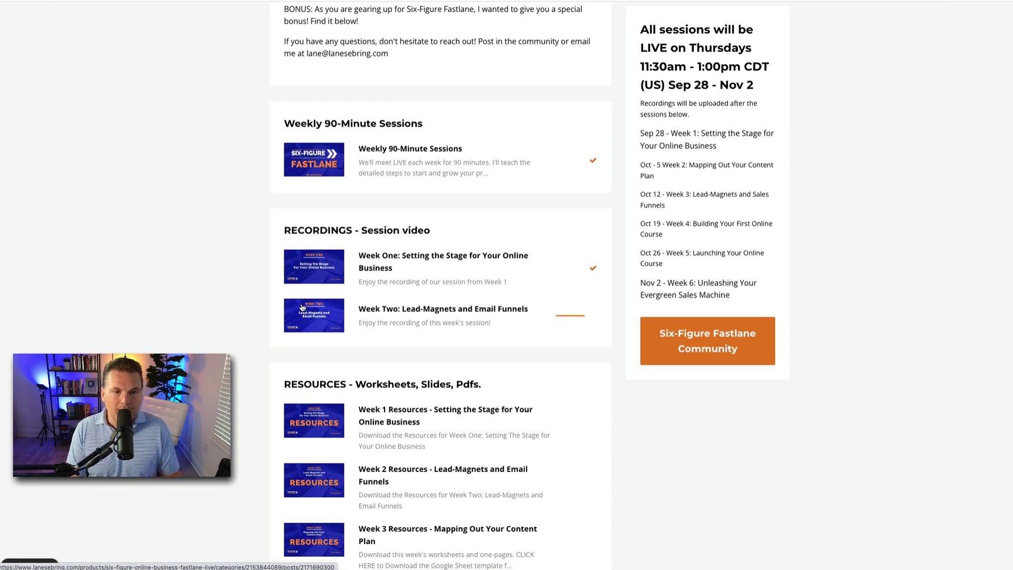
scroll(302, 308, down, 5)
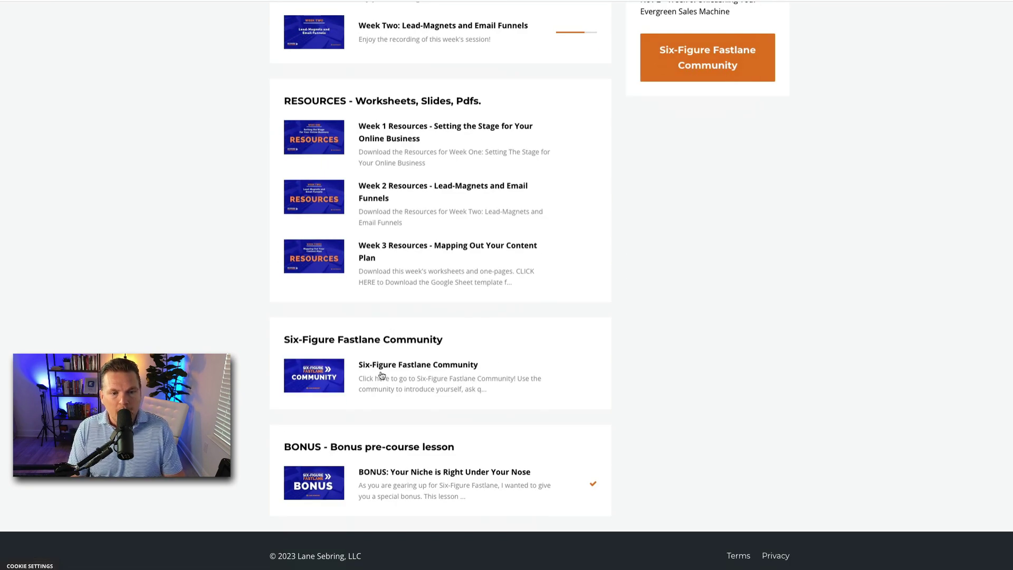
click(386, 474)
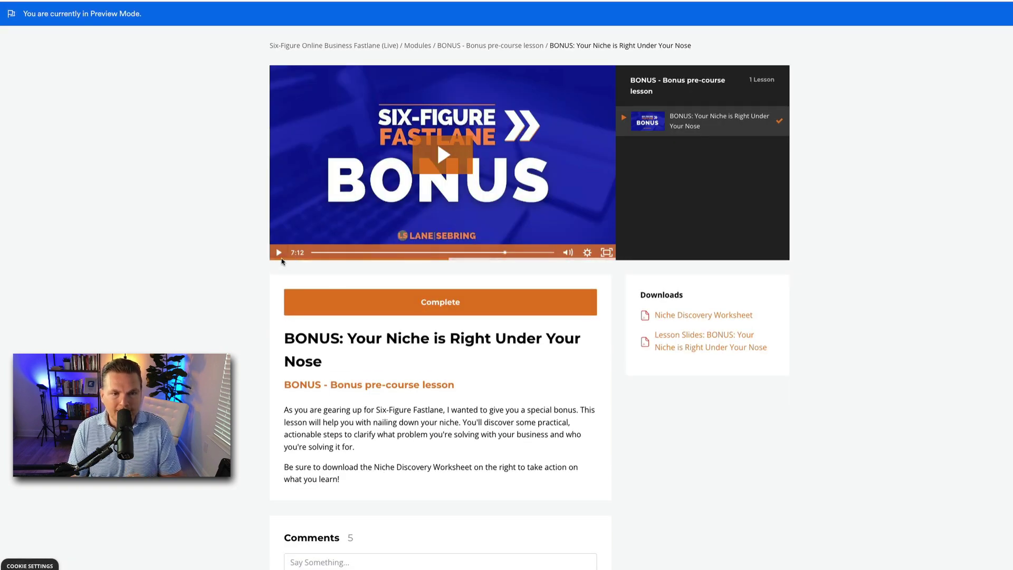
click(279, 252)
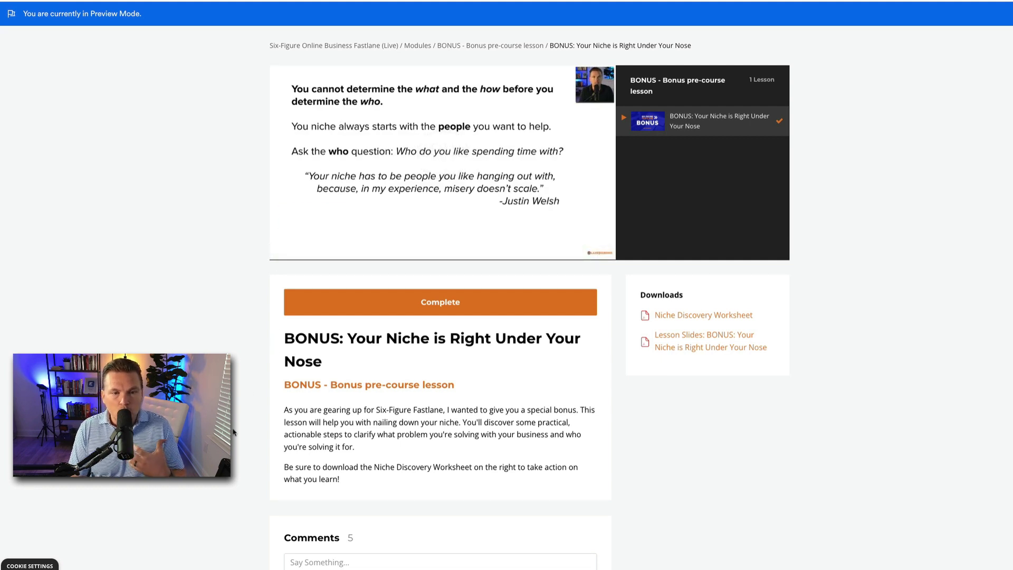
scroll(234, 432, down, 1)
click(377, 234)
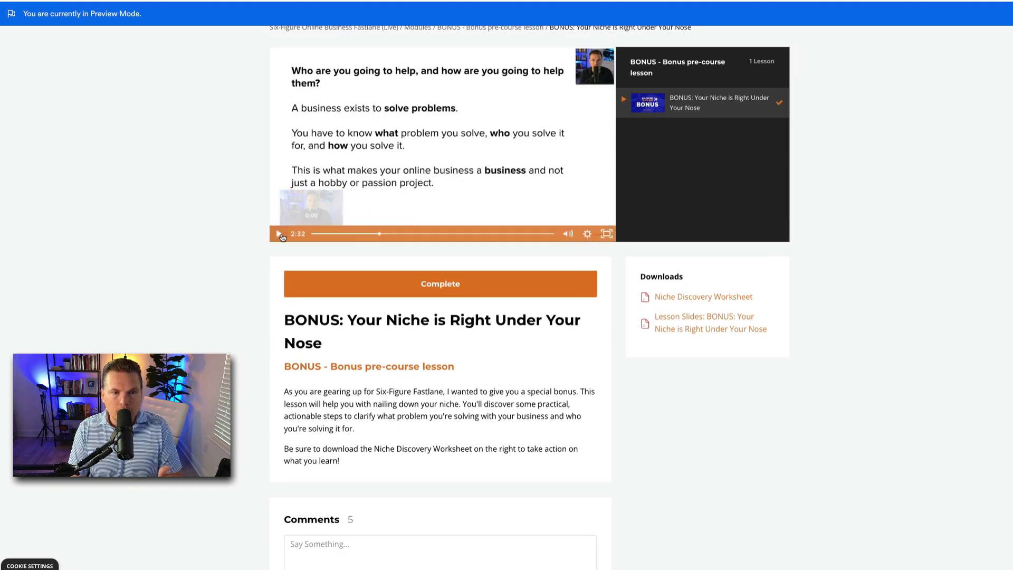
scroll(229, 271, up, 1)
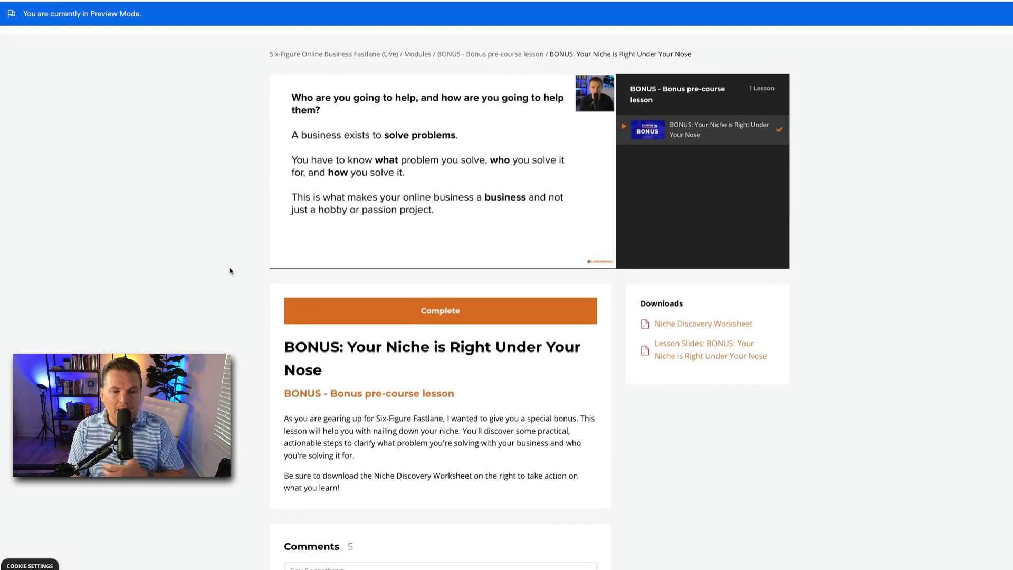
- Return from the bonus lesson to the course page and look over its modules from the welcome section down
scroll(227, 264, down, 1)
scroll(222, 248, down, 15)
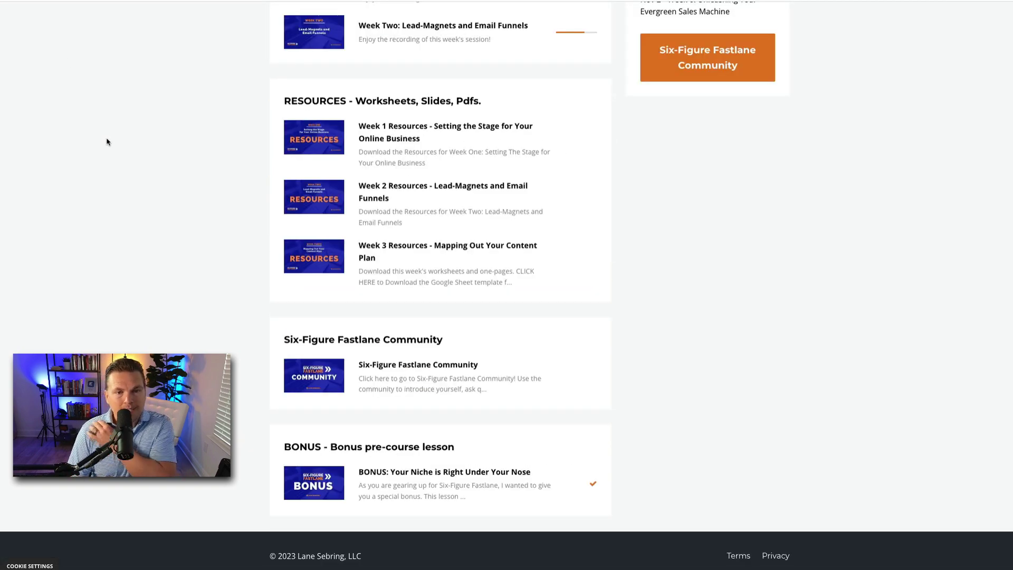
scroll(482, 219, up, 15)
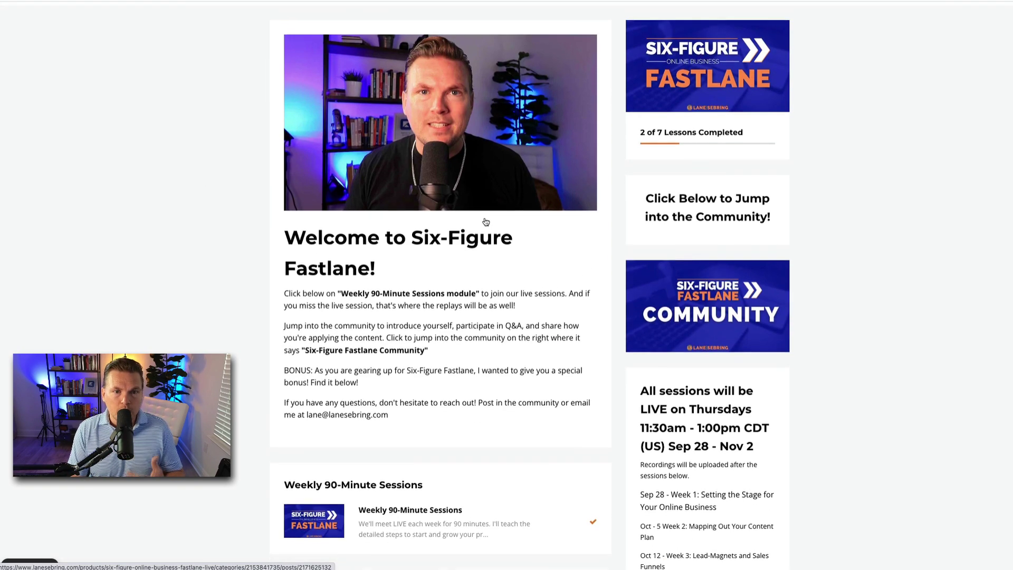
scroll(485, 222, down, 1)
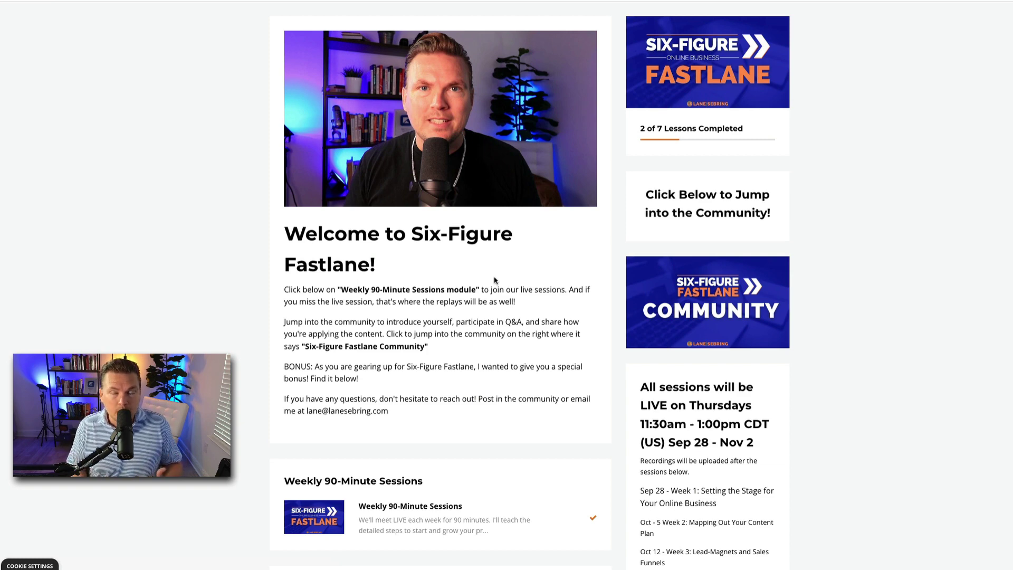
scroll(494, 279, down, 15)
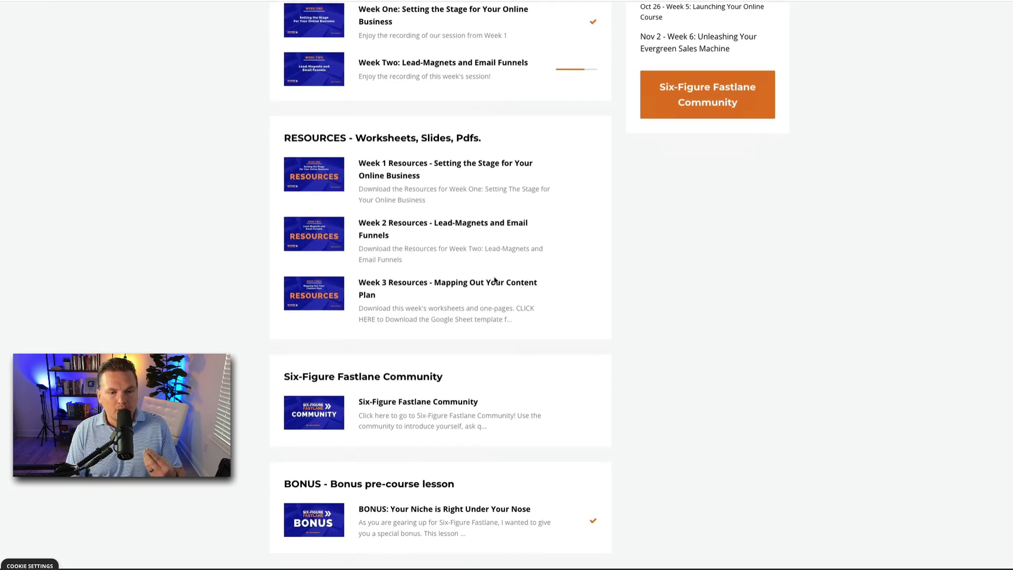
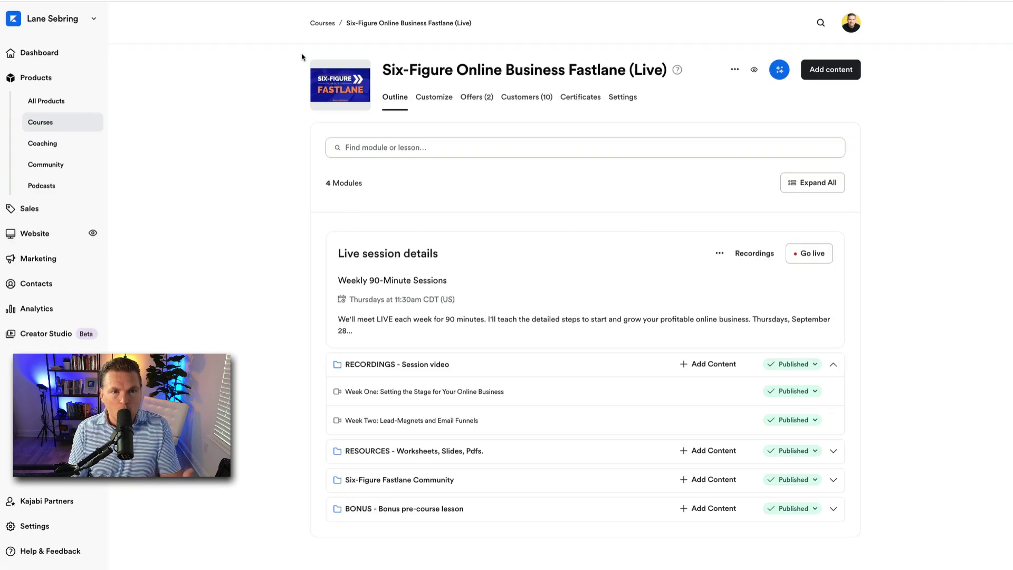
- Find the Six-Figure Fastlane Community access group among all products, open it and go to its live community
click(322, 24)
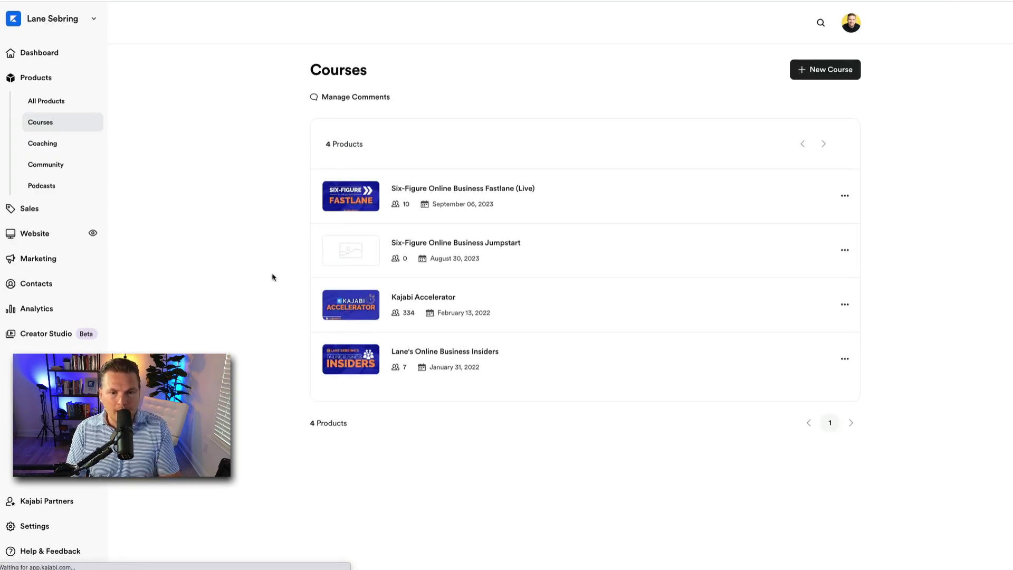
key(alt+Left)
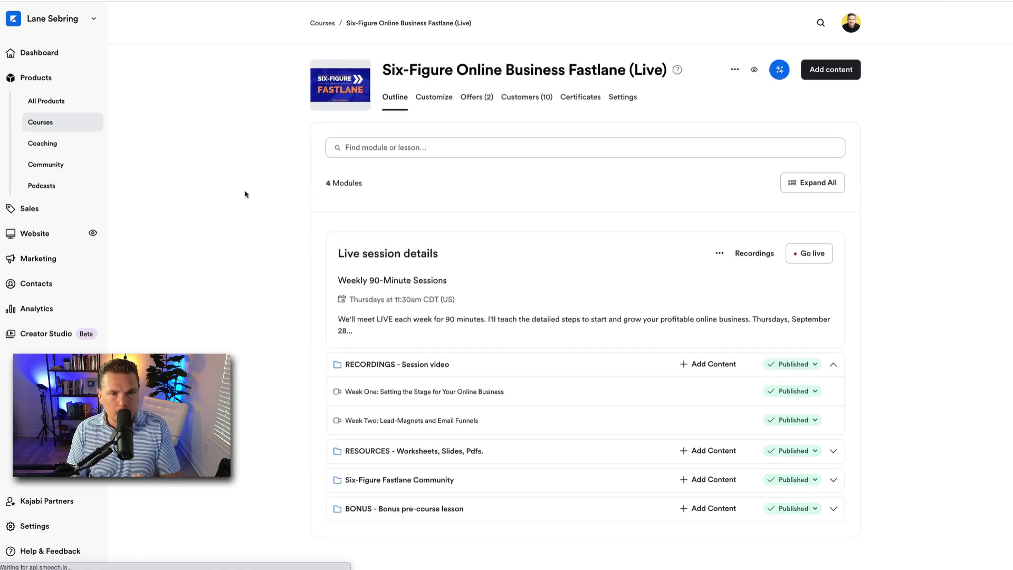
click(80, 101)
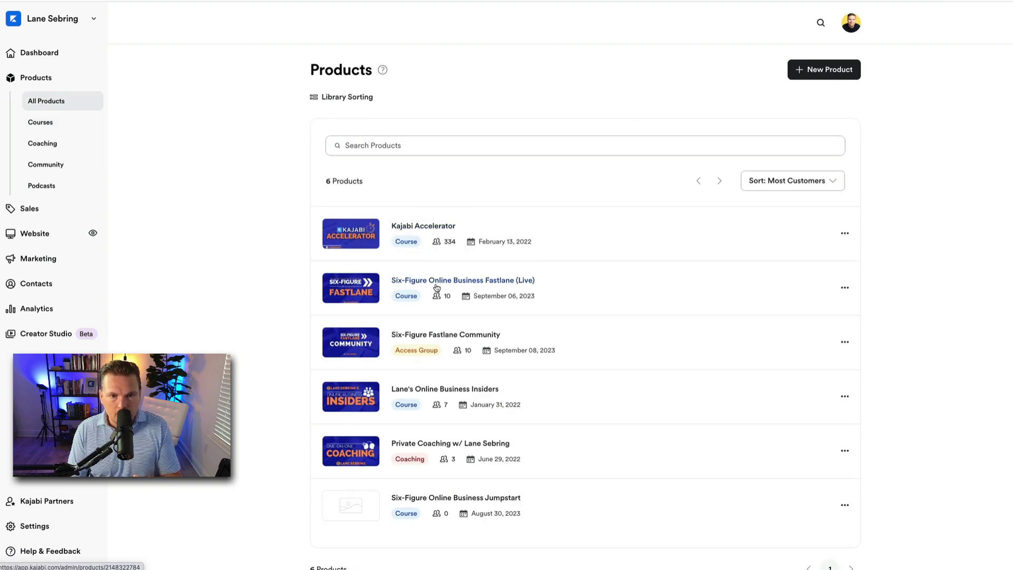
click(450, 339)
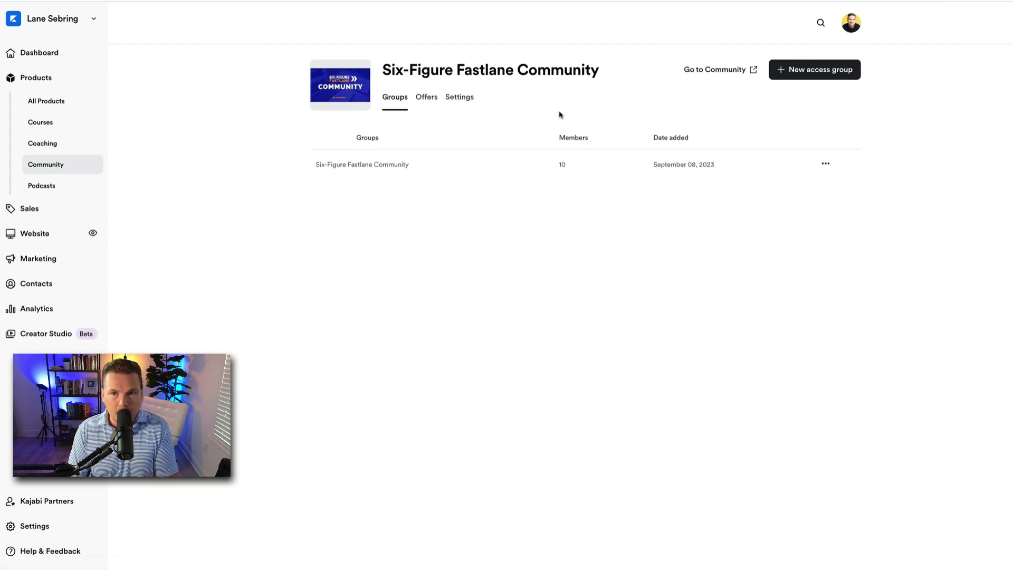
click(702, 75)
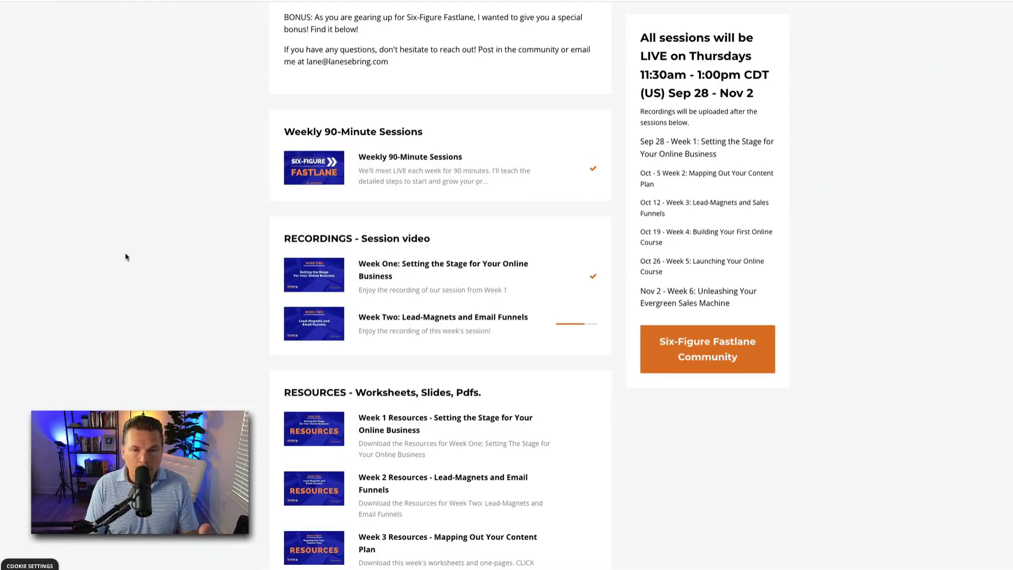
- Review the Six-Figure Fastlane member course page, from the welcome section through recordings, resources and community to the bonus lesson
scroll(127, 257, up, 6)
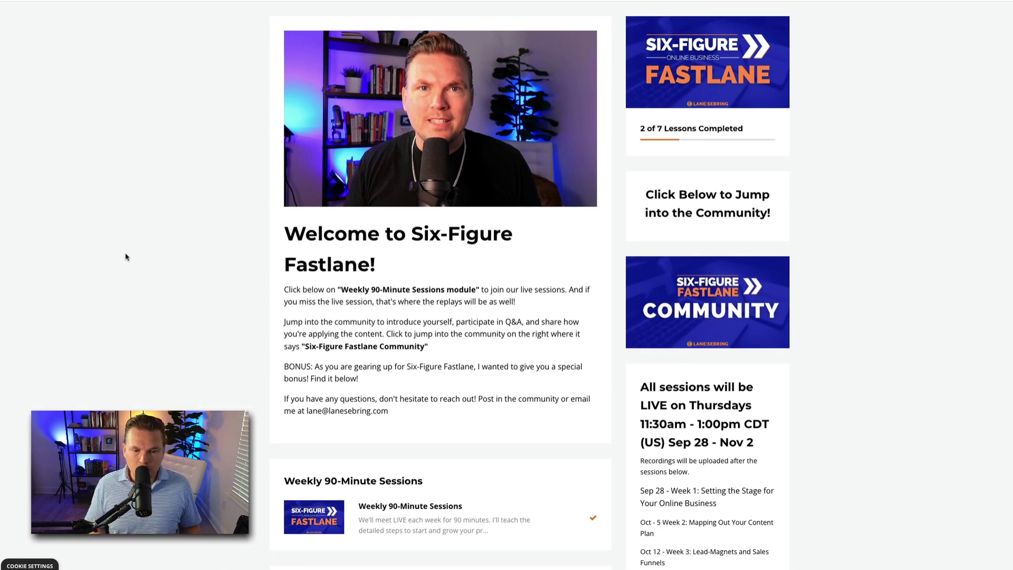
scroll(127, 257, down, 5)
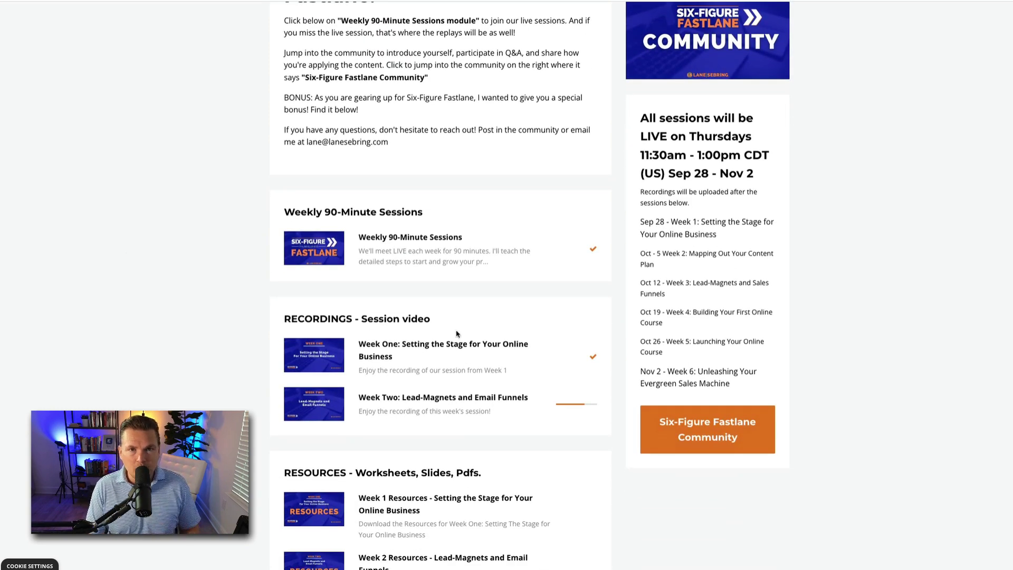
scroll(400, 278, down, 5)
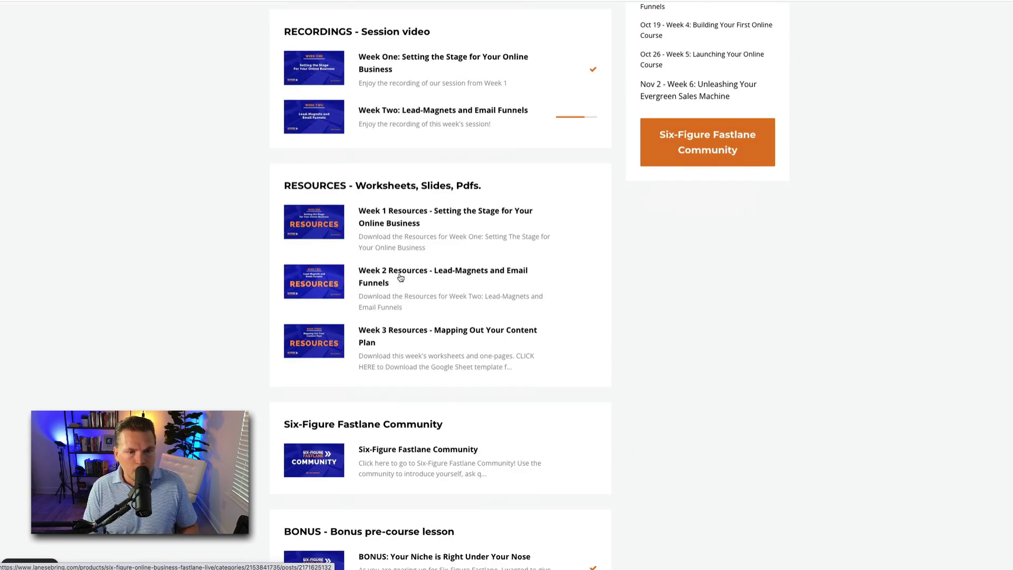
scroll(401, 278, down, 2)
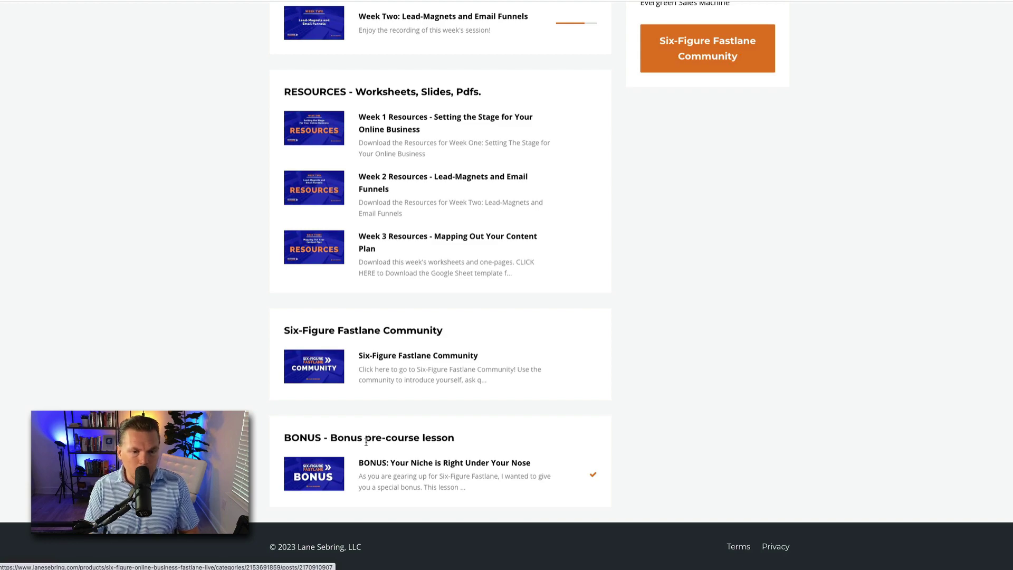
scroll(371, 463, up, 12)
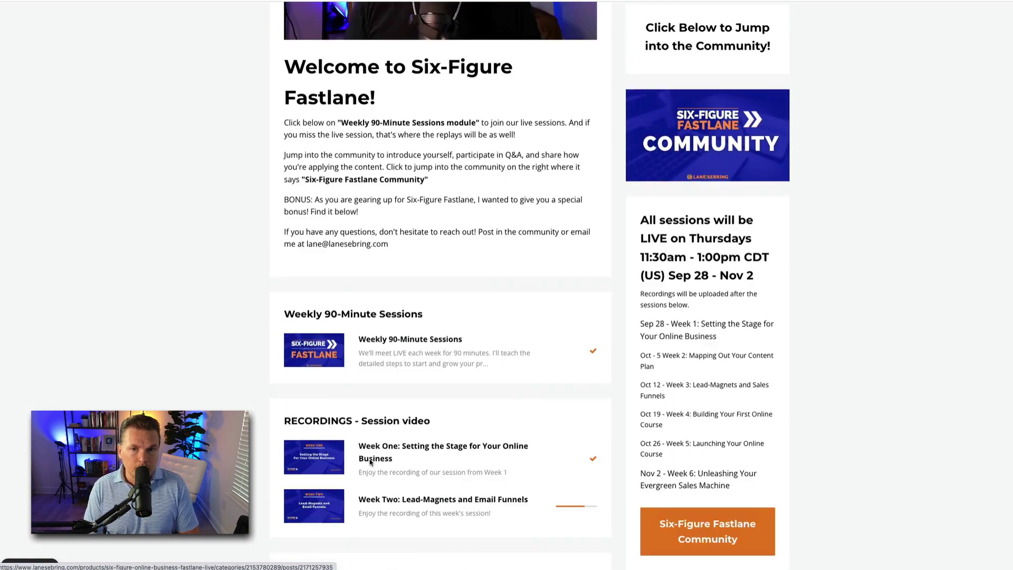